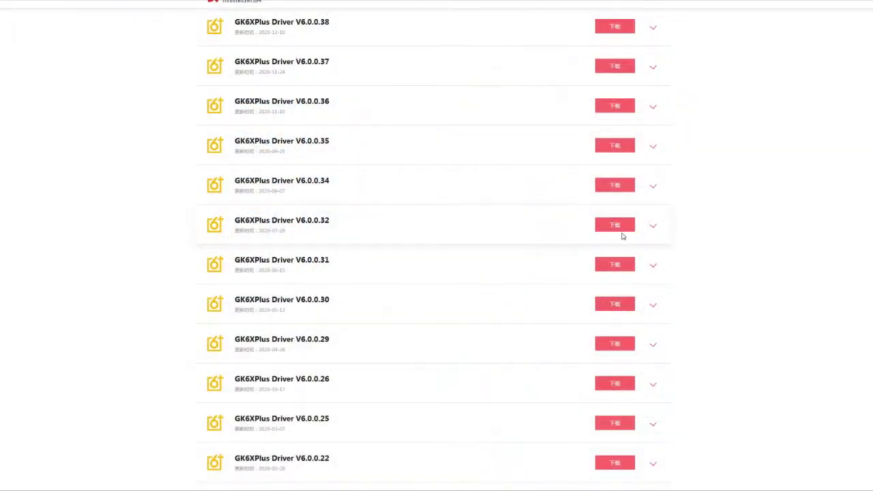
- Scroll the GK6XPlus driver list to the V6.0.0.30 release and highlight its version number
scroll(755, 222, up, 2)
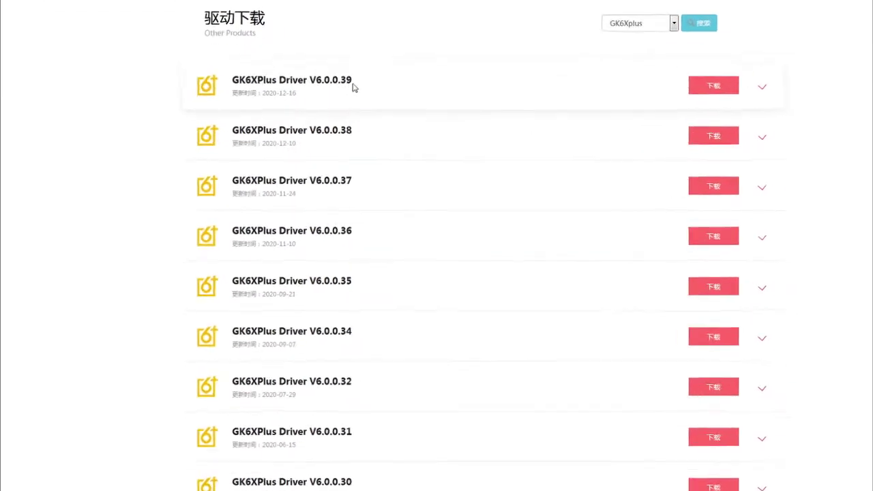
scroll(334, 109, down, 5)
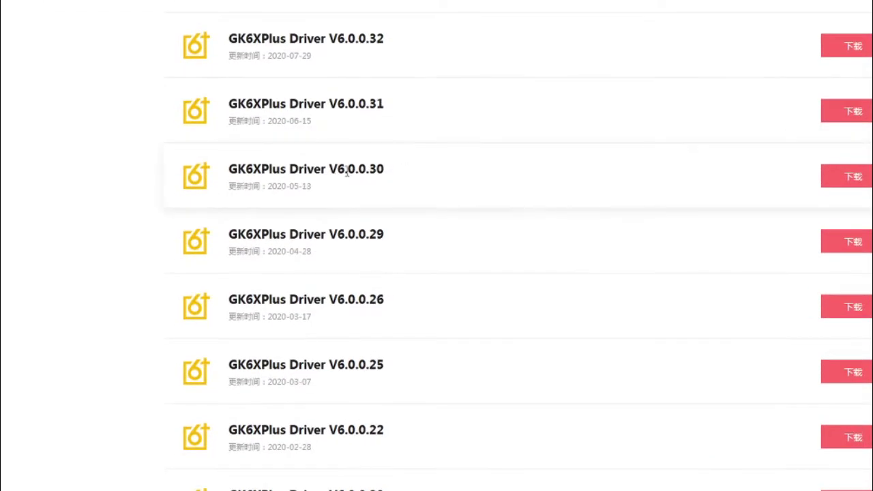
drag(330, 169, 380, 169)
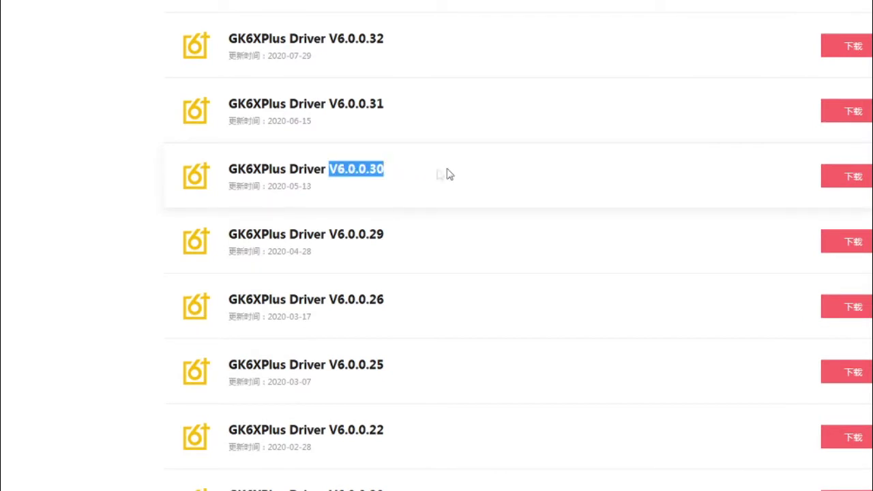
click(784, 205)
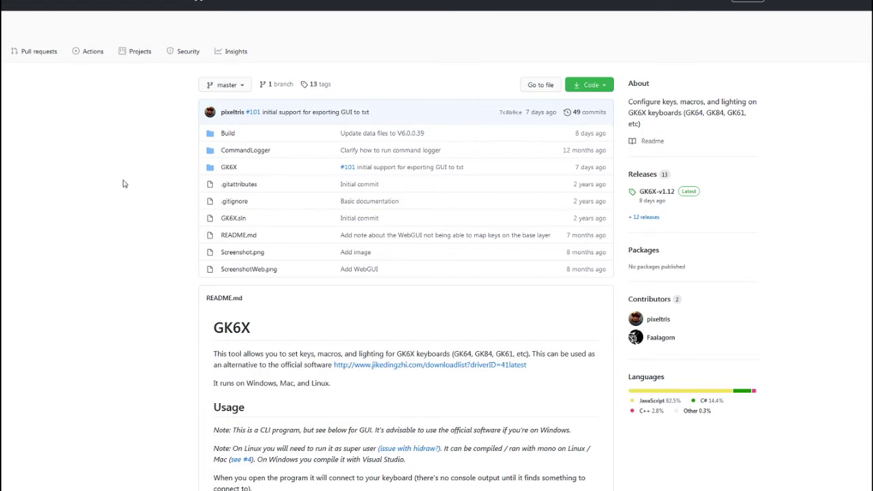
- Scroll down the GK6X README and follow the Web GUI 'releases' link
scroll(136, 194, down, 3)
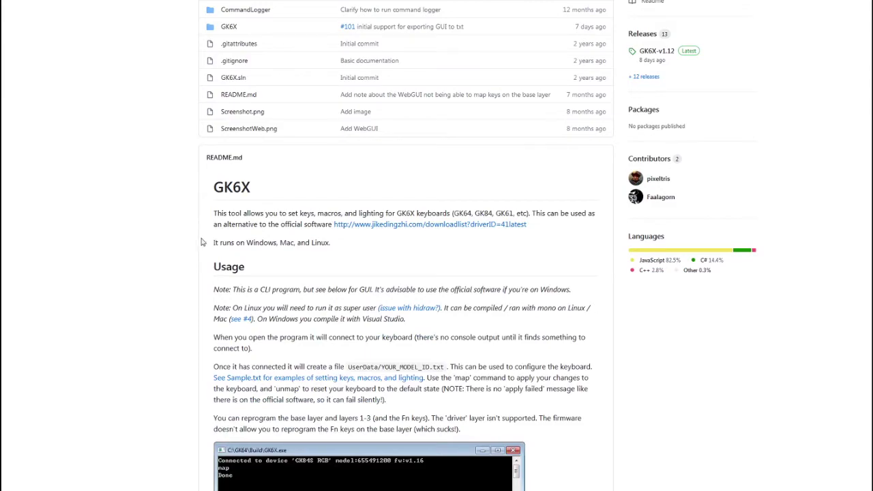
scroll(204, 242, down, 2)
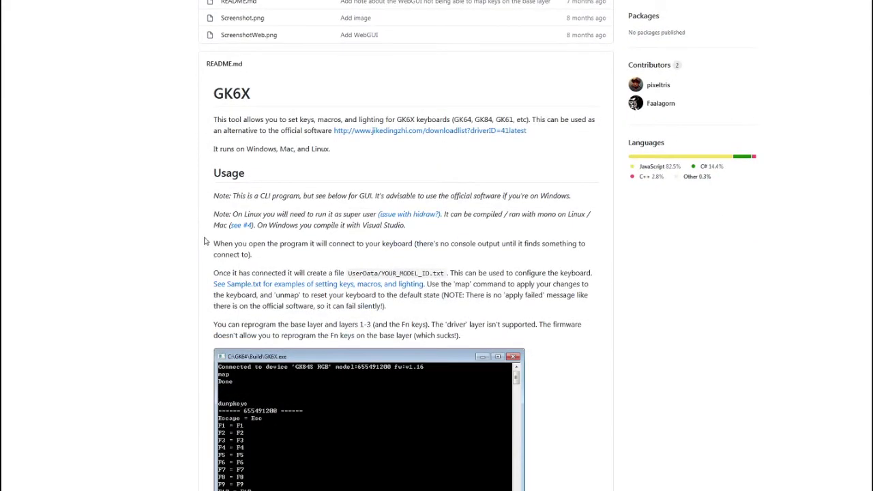
scroll(181, 252, down, 6)
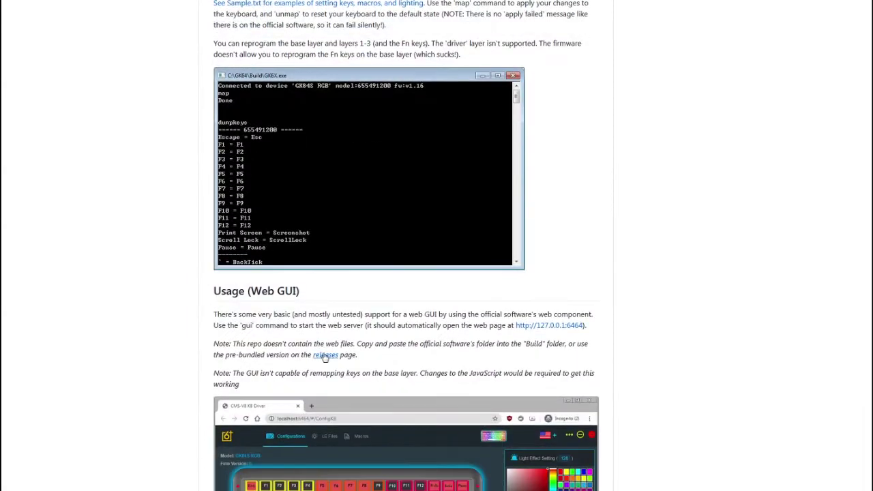
click(324, 352)
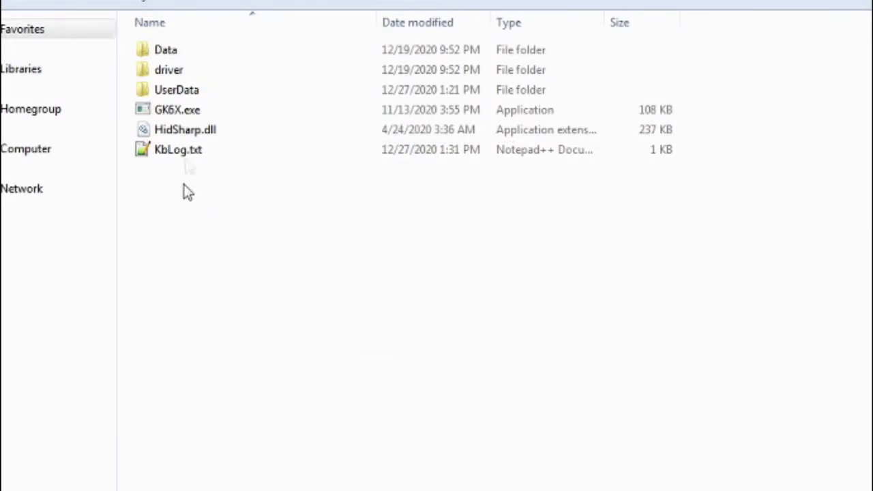
- Launch GK6X.exe, move its console window lower, and open the UserData folder
double_click(181, 112)
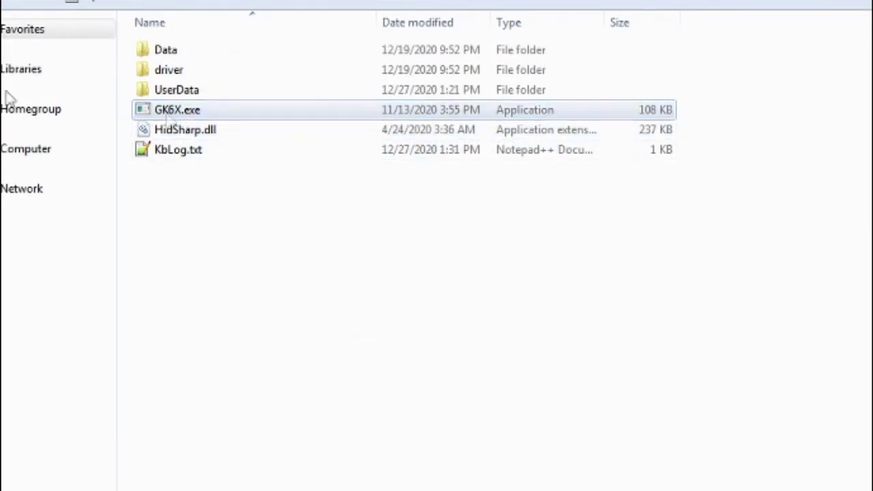
drag(7, 78, 523, 236)
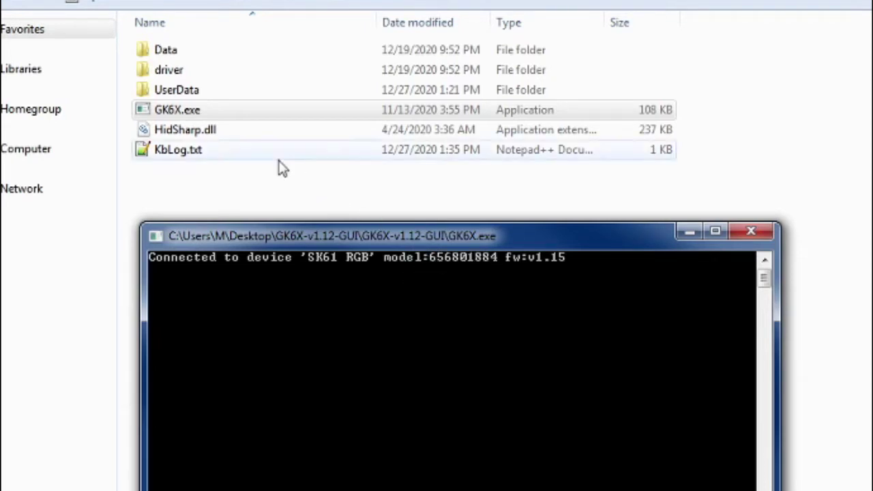
double_click(194, 96)
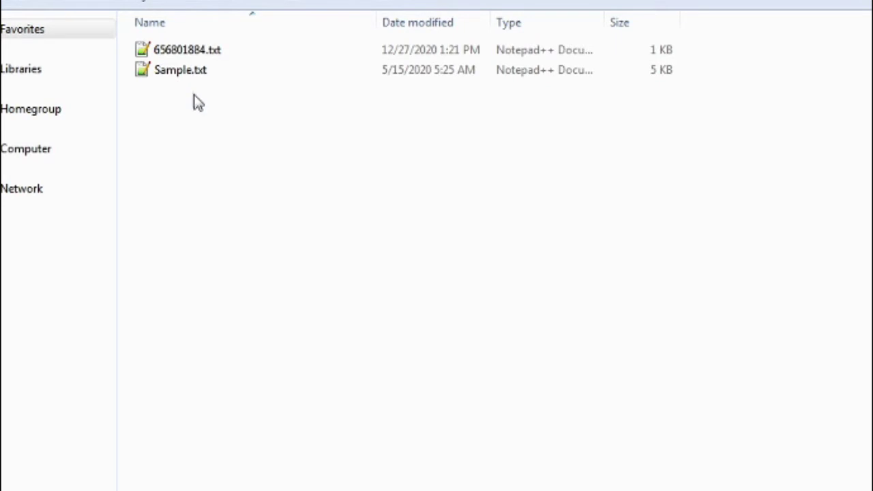
- Open 656801884.txt in Notepad++, move the caret to its last line, and return to Explorer
click(179, 53)
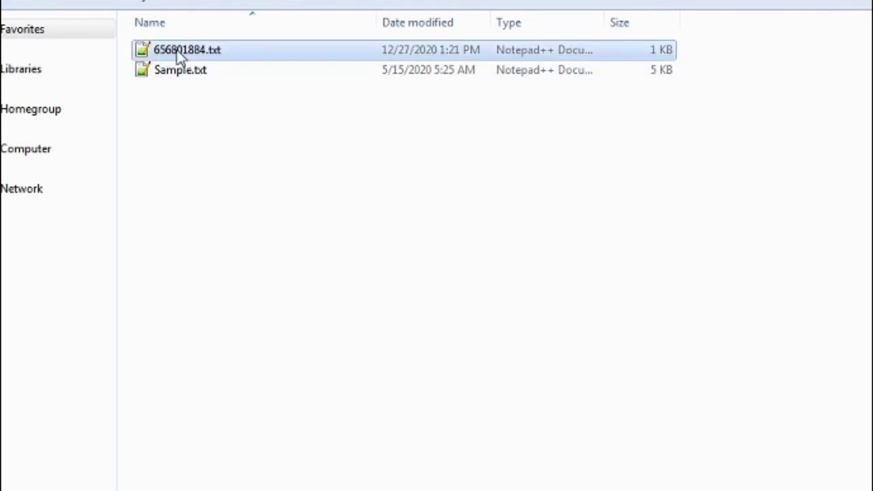
double_click(179, 53)
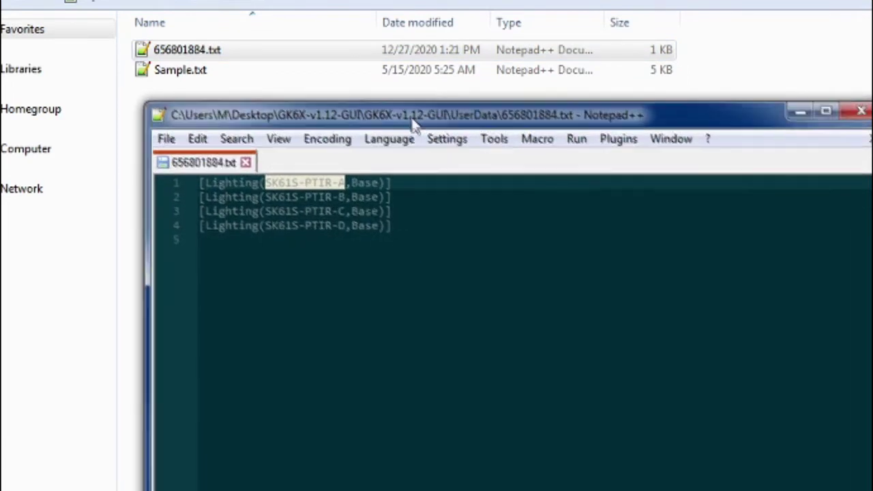
click(386, 210)
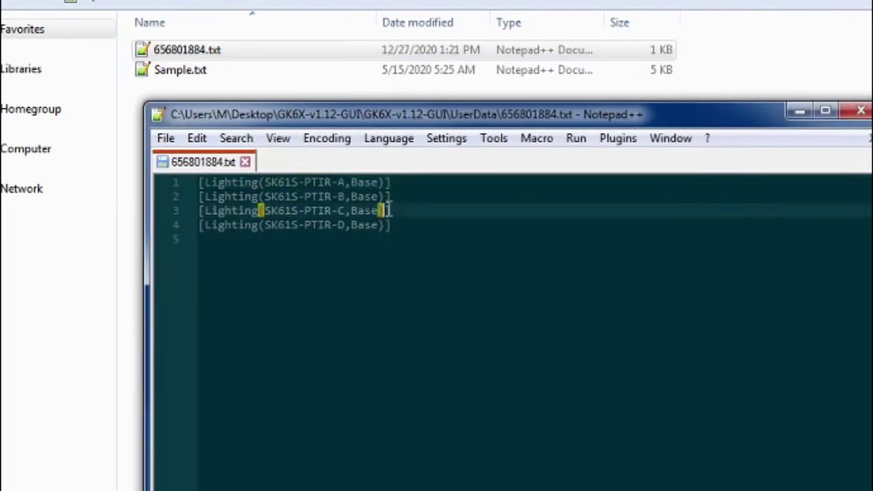
key(ctrl+End)
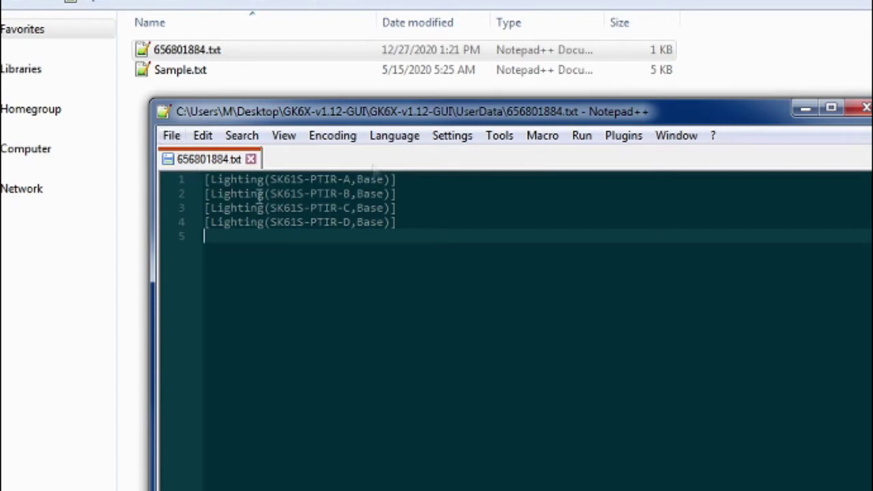
click(221, 49)
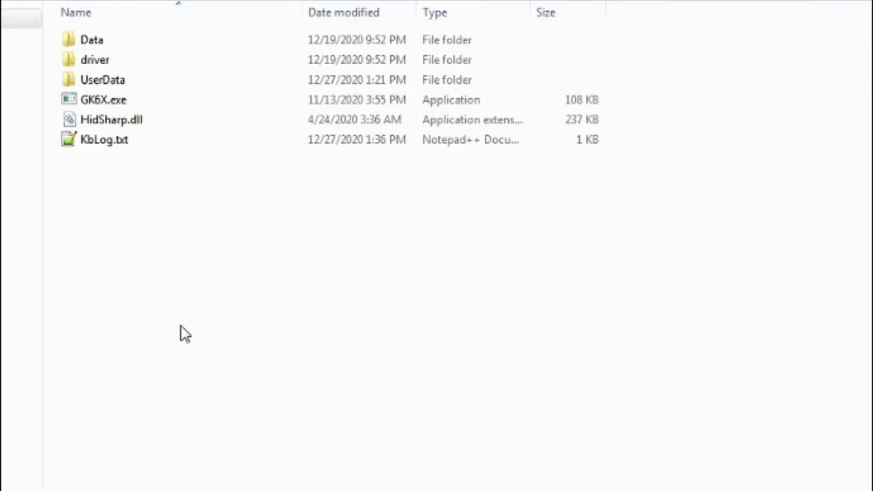
- Browse into Data > lighting and select the Colorful Waterfall.le effect file
double_click(101, 43)
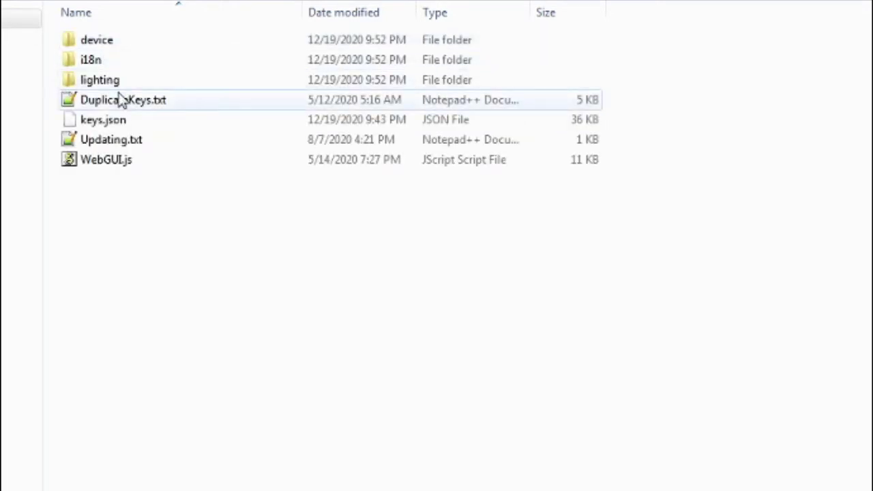
double_click(110, 81)
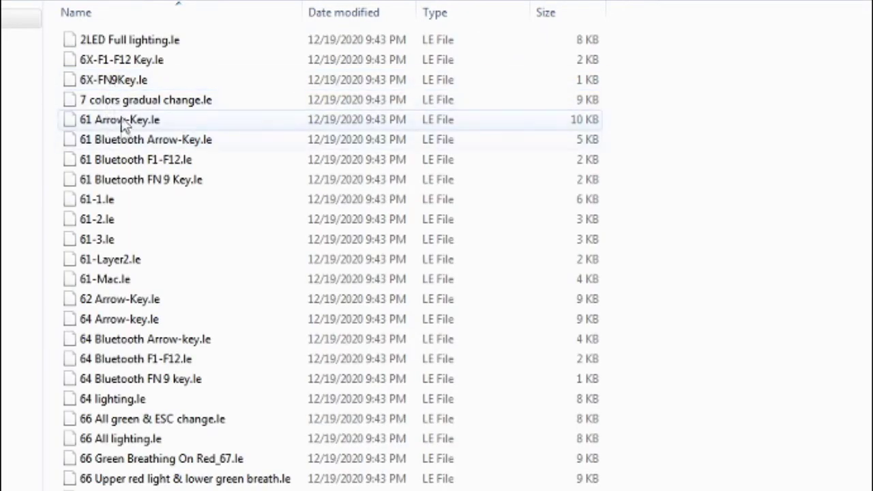
scroll(122, 232, down, 15)
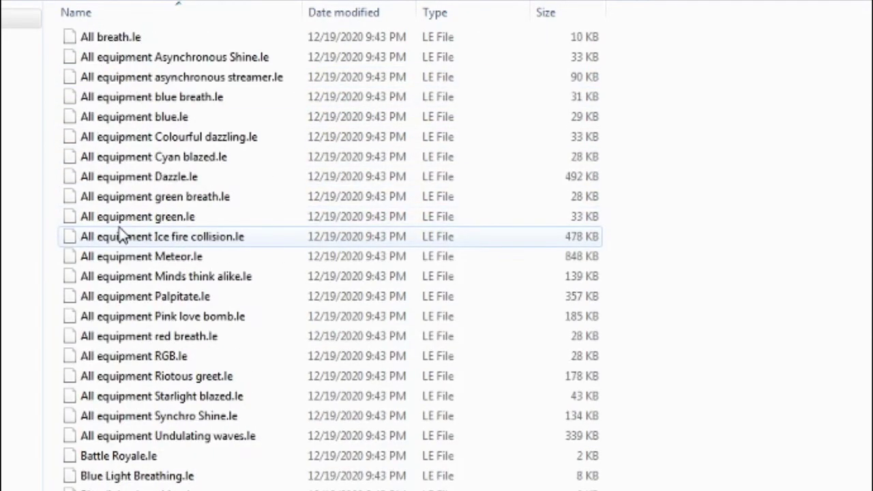
scroll(121, 234, down, 2)
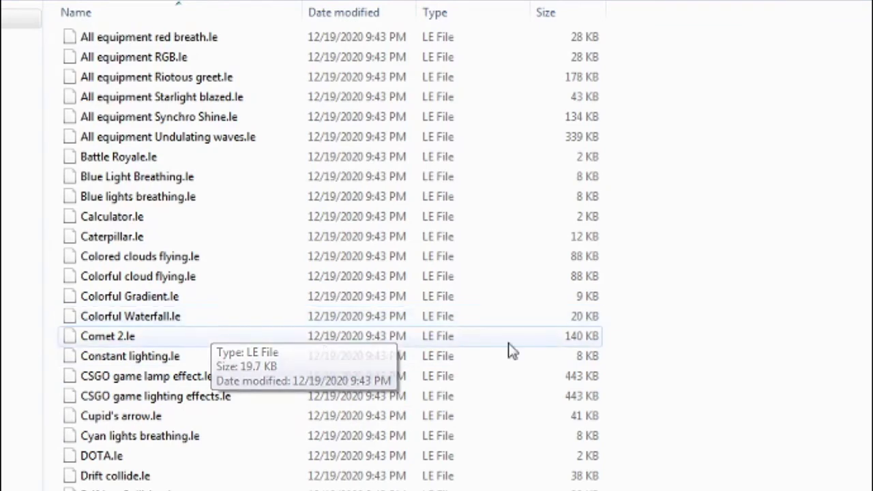
click(127, 321)
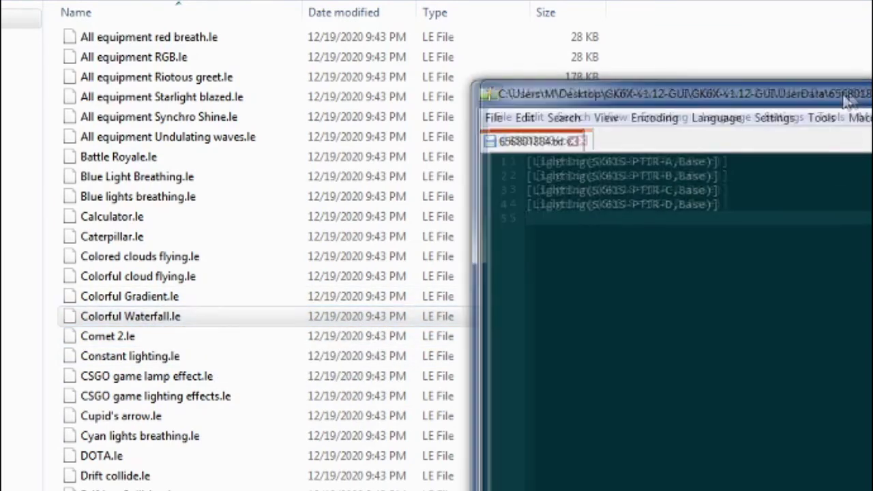
- Replace SK61S-PTIR-A on line 1 with 'Colorful Waterfall' and save 656801884.txt
drag(608, 157, 526, 158)
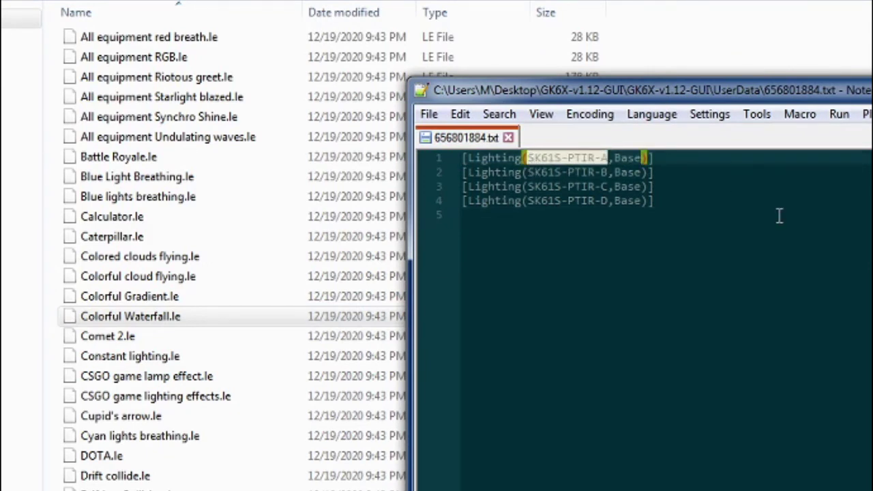
text(Colorful Waterfall)
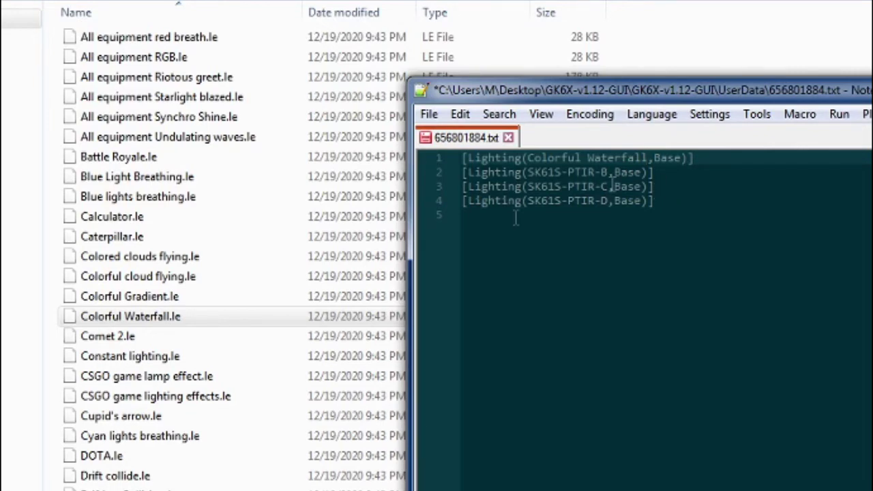
click(430, 115)
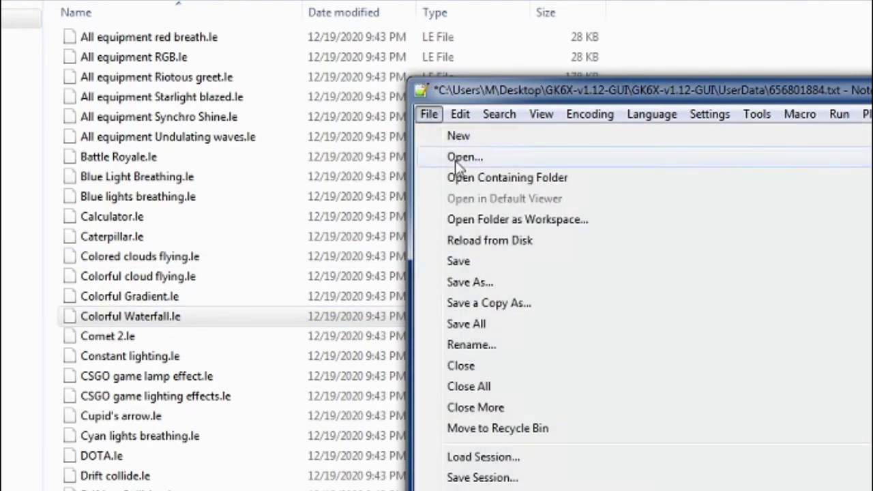
click(483, 263)
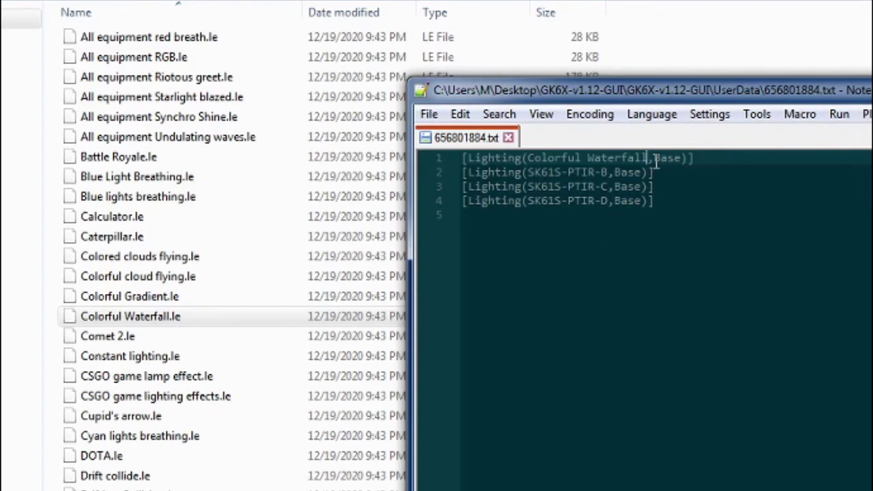
drag(655, 161, 680, 160)
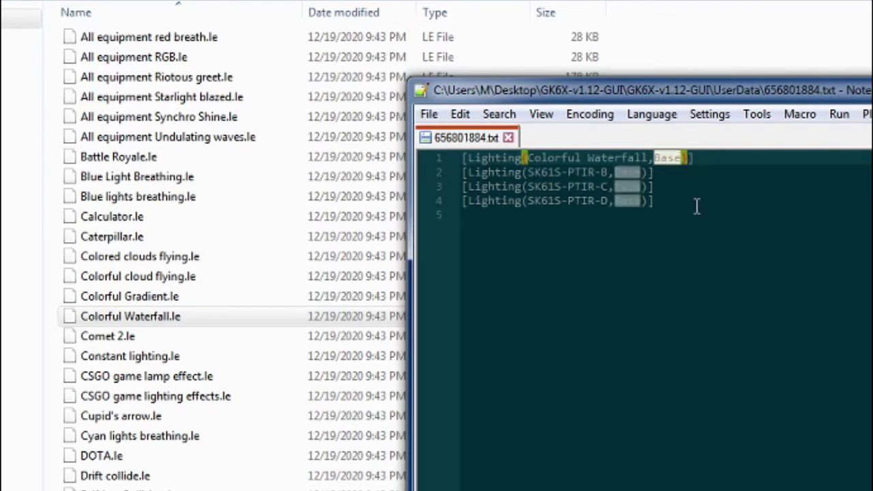
click(669, 176)
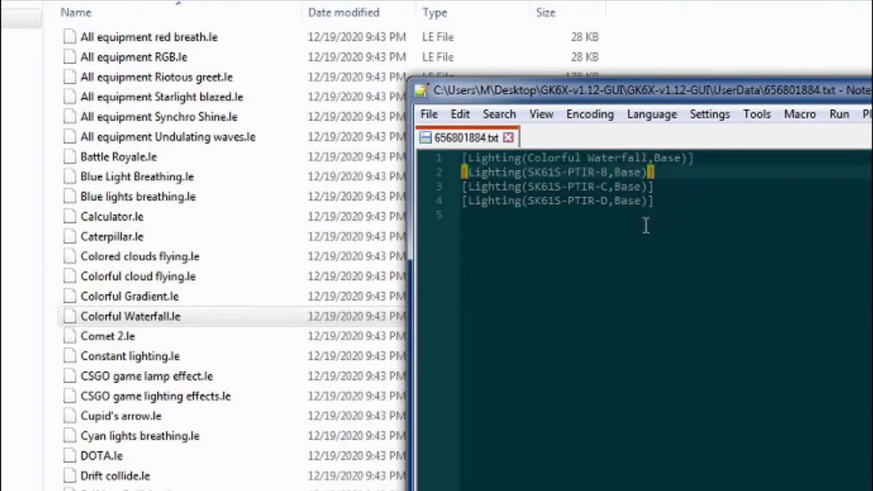
- Switch to the GK6X console and run the 'map' command to apply the saved profile
key(alt+Tab)
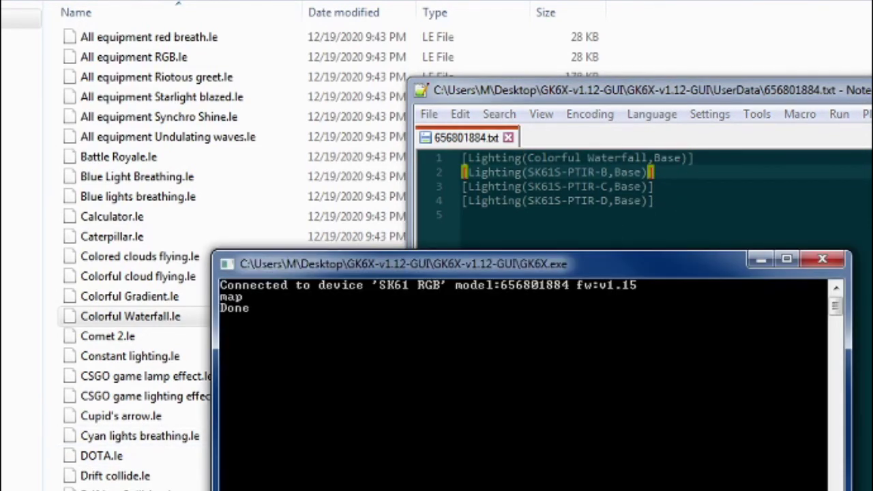
text(map)
key(Return)
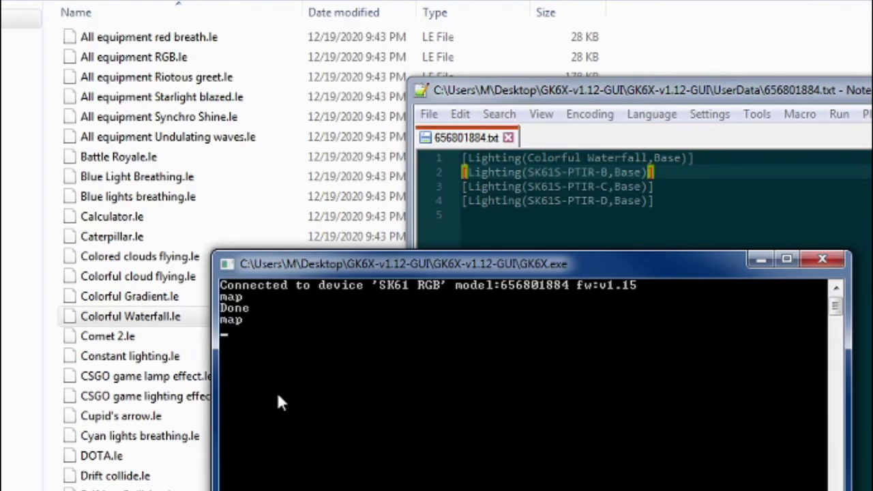